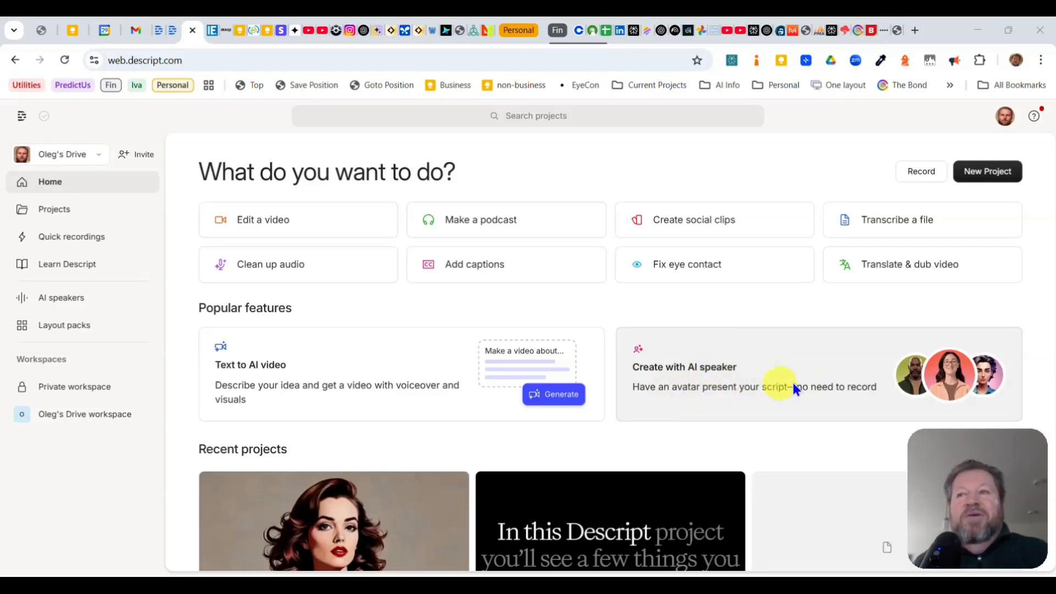
Start a project with an AI speaker, preview the Elizabeth stock voice, and choose Elizabeth as the speaker
click(765, 369)
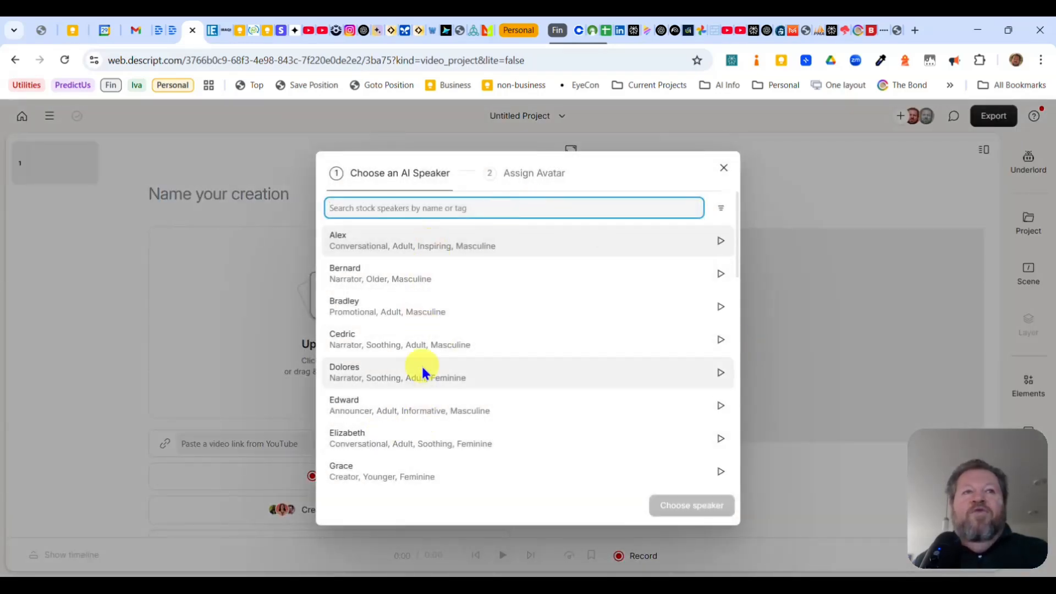
click(361, 439)
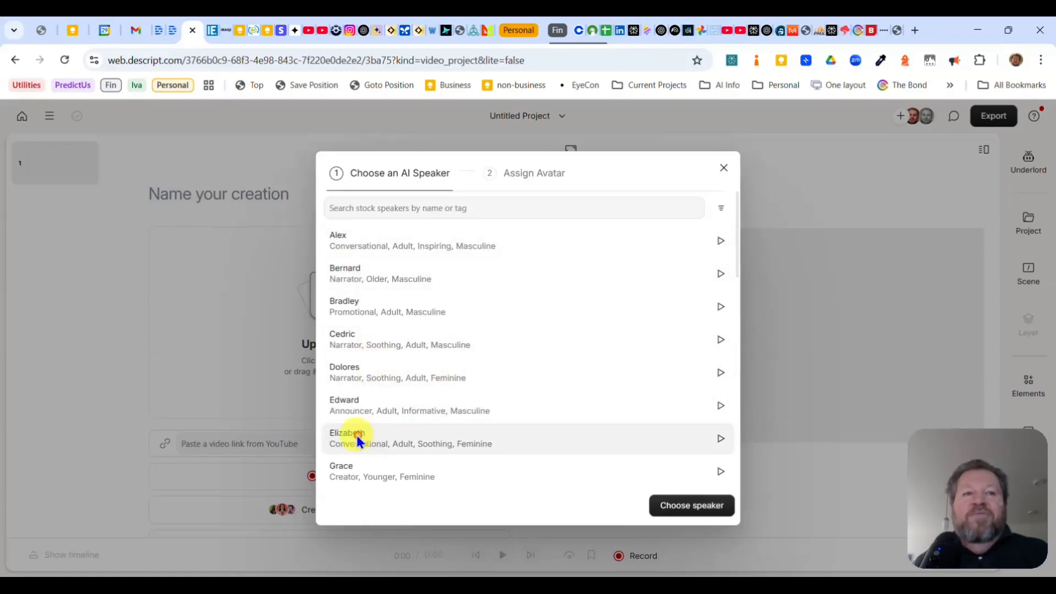
click(721, 438)
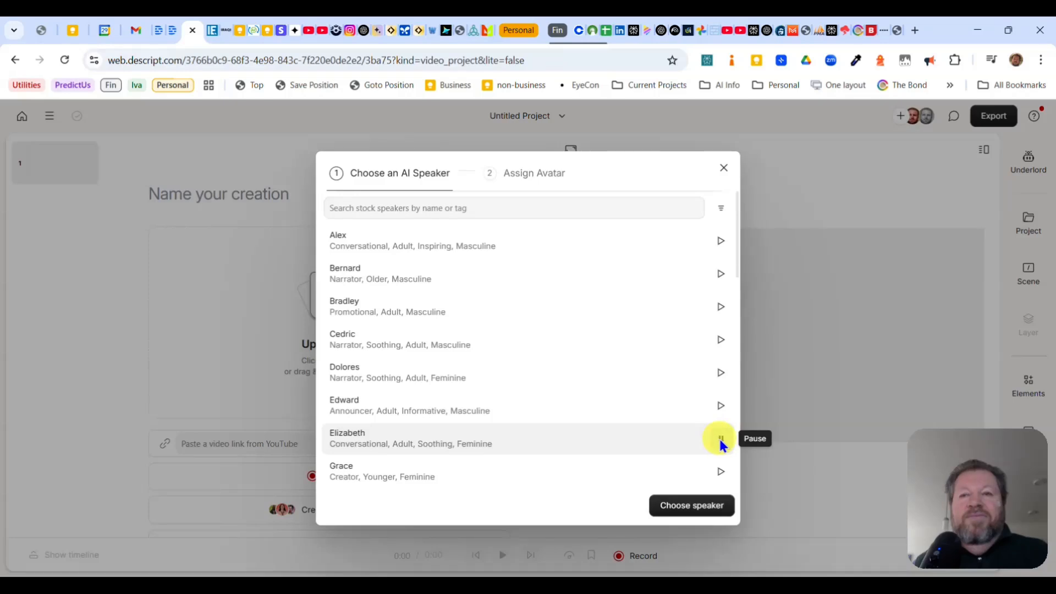
click(716, 472)
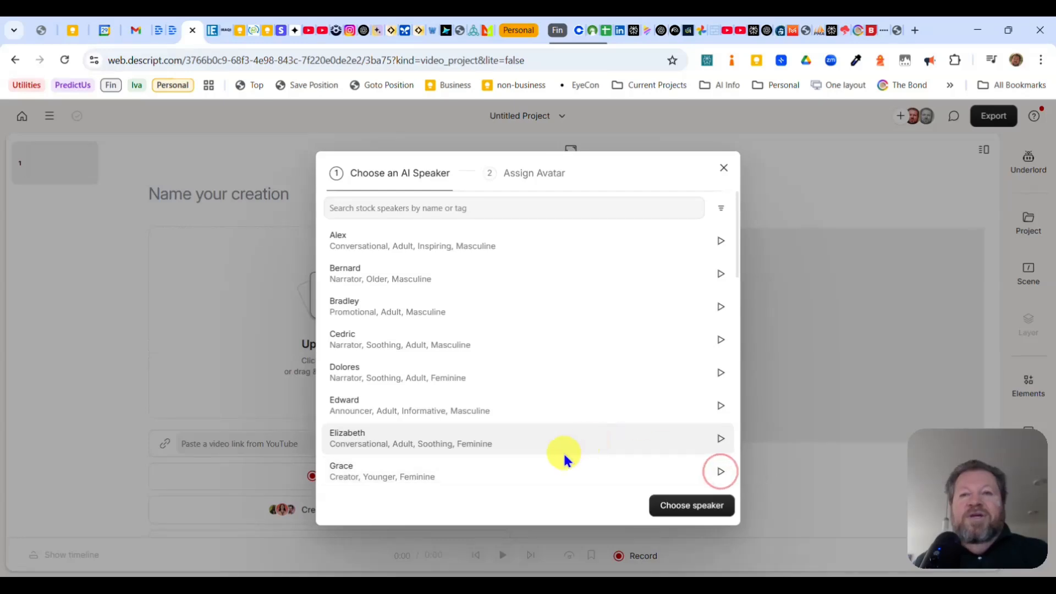
click(350, 435)
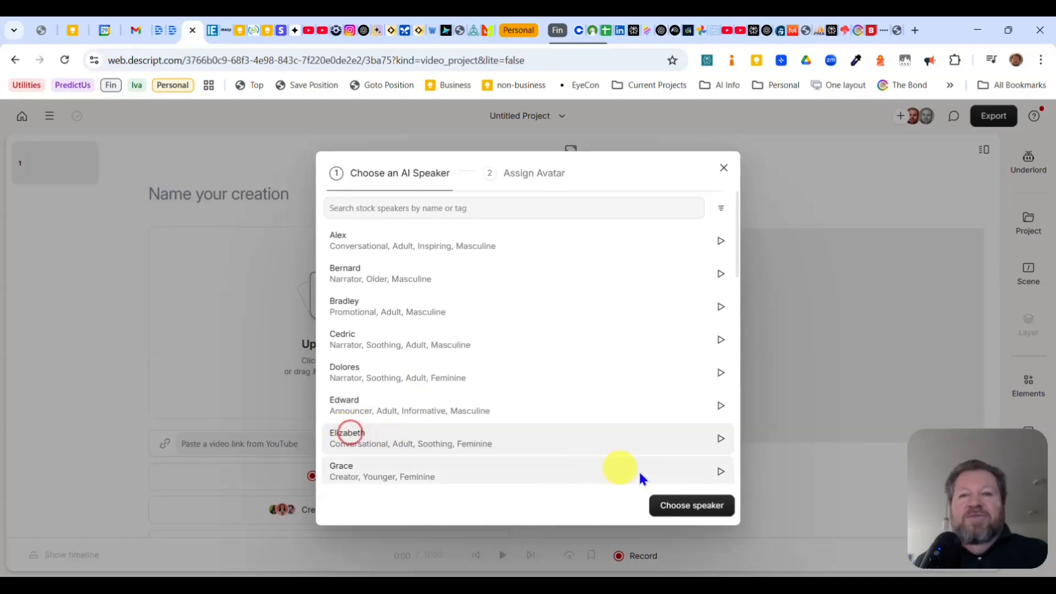
click(689, 513)
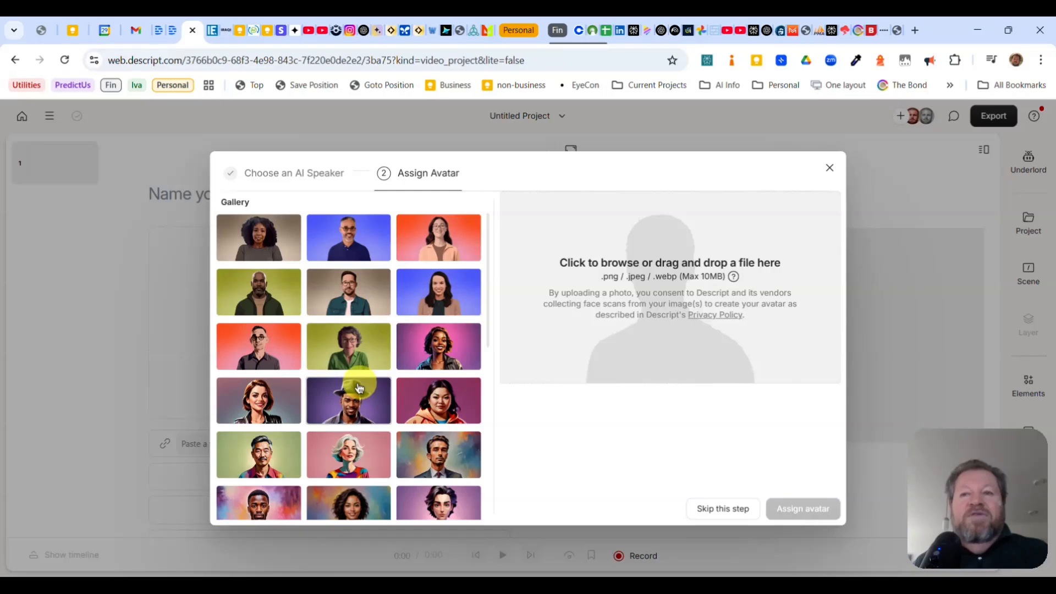
Try several gallery avatars and assign the smiling woman with wavy brown hair and a tan-collared jacket on a dark blue background
click(368, 248)
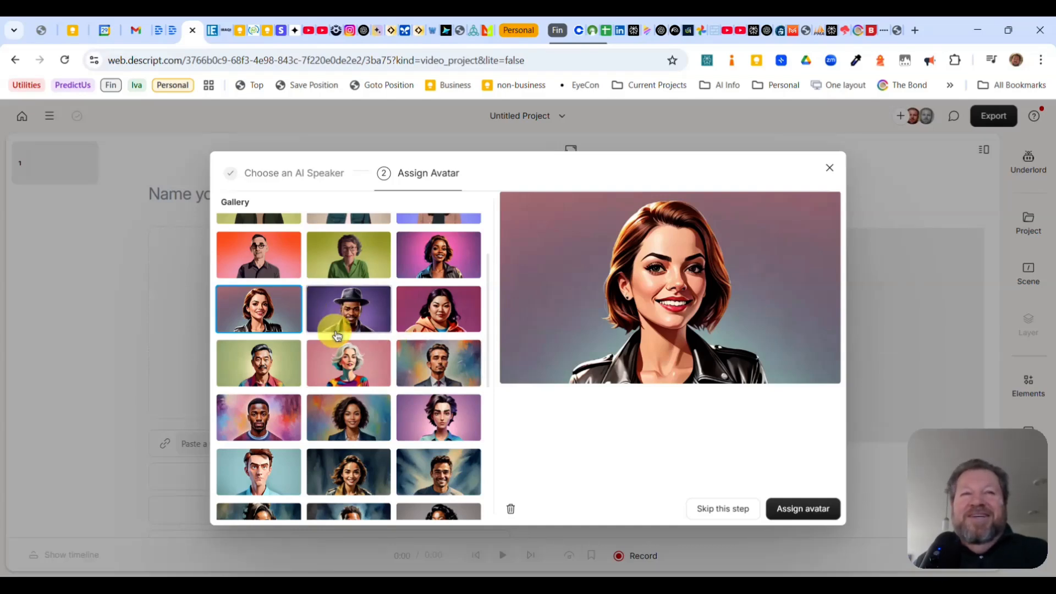
click(346, 417)
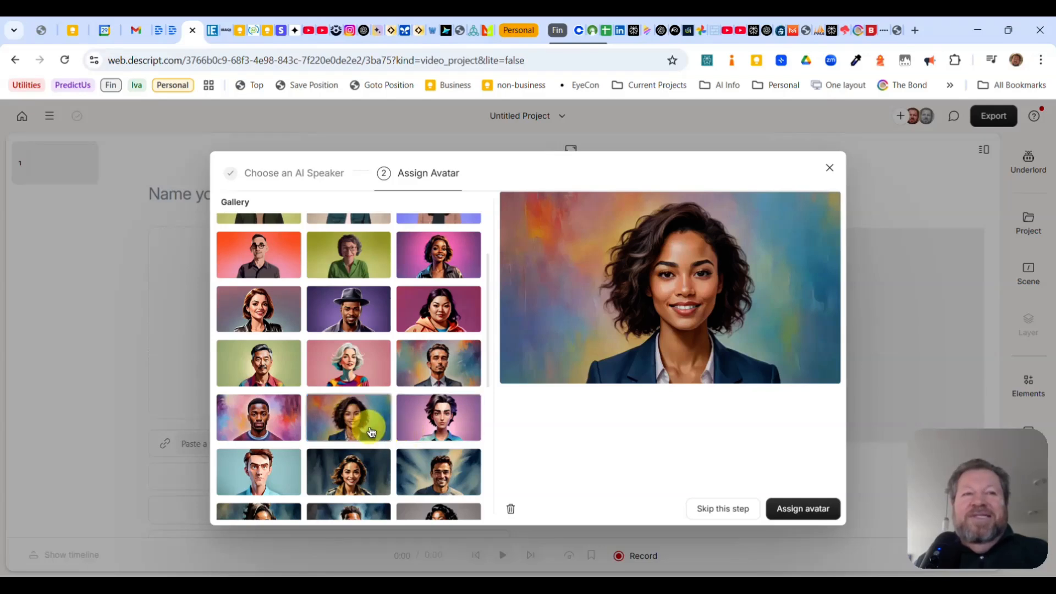
scroll(358, 421, down, 2)
click(364, 388)
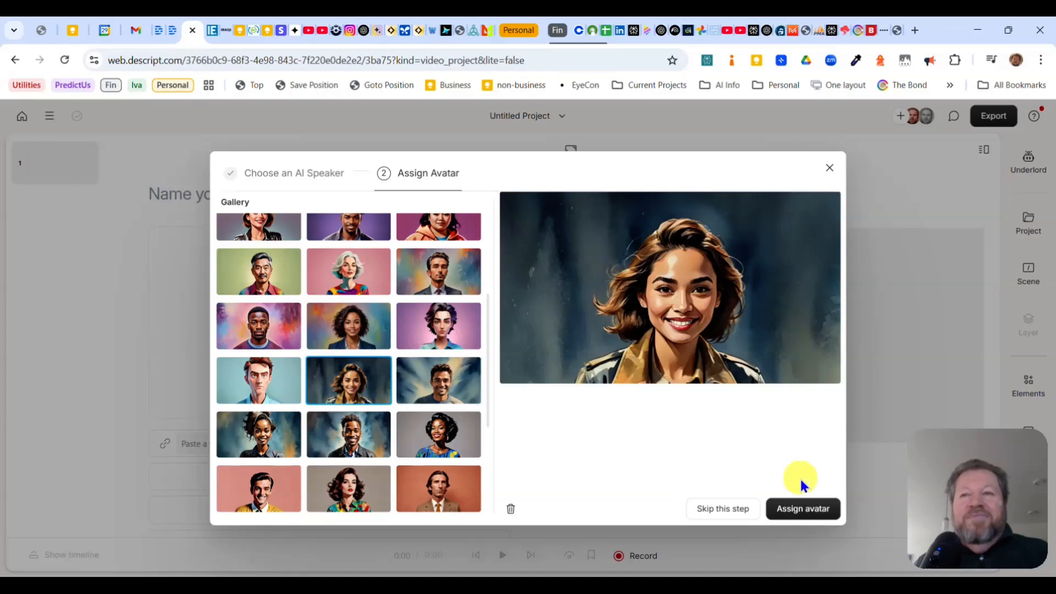
click(800, 509)
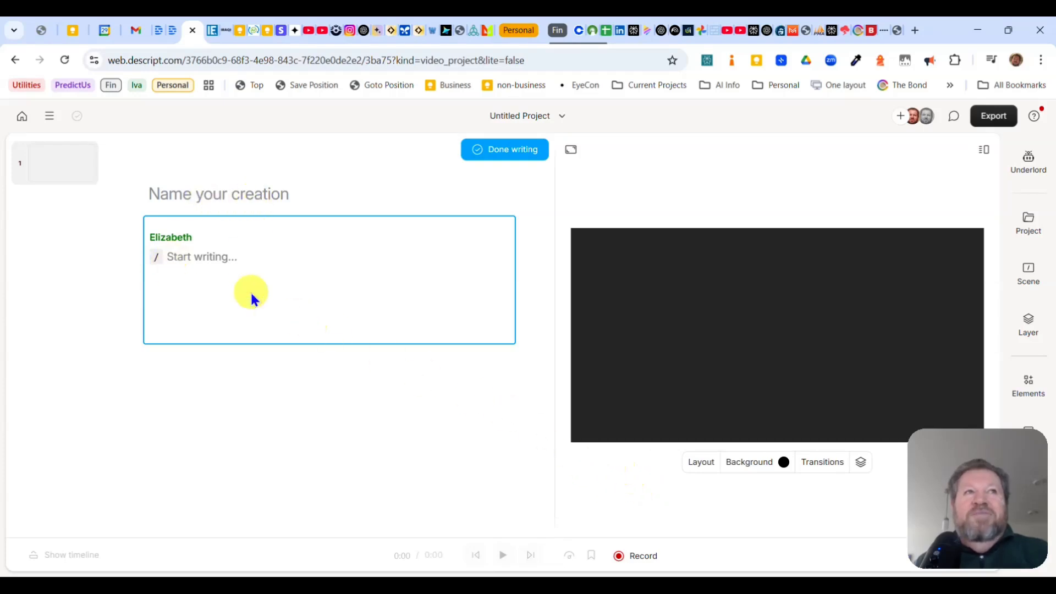
Write the script "I'd love to be your Avatar. Let's do this thing!" for the speaker and permanently dismiss the avatar generation tip
click(215, 261)
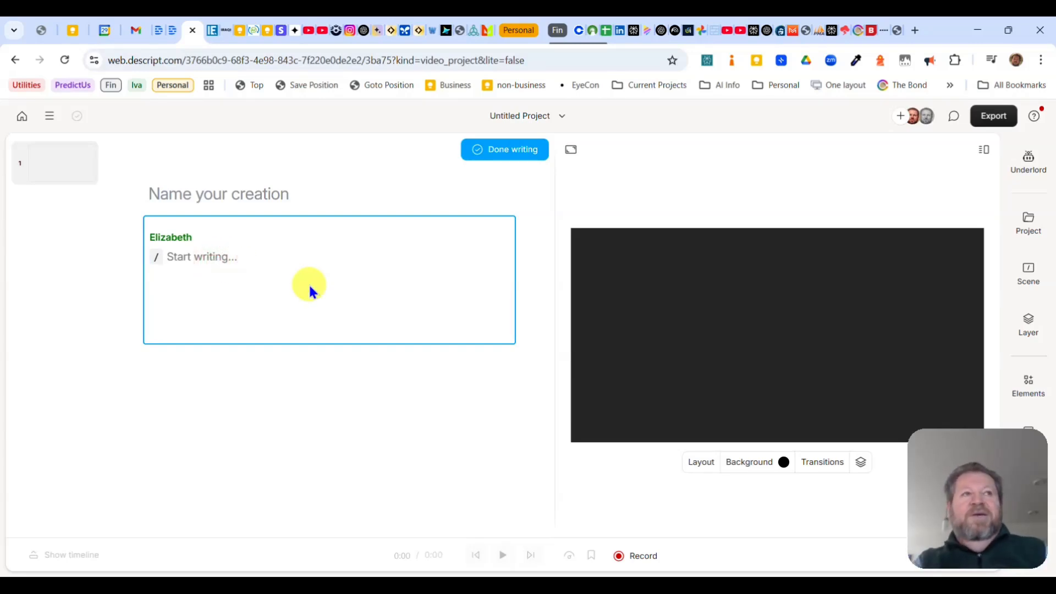
text(I'd love to be y)
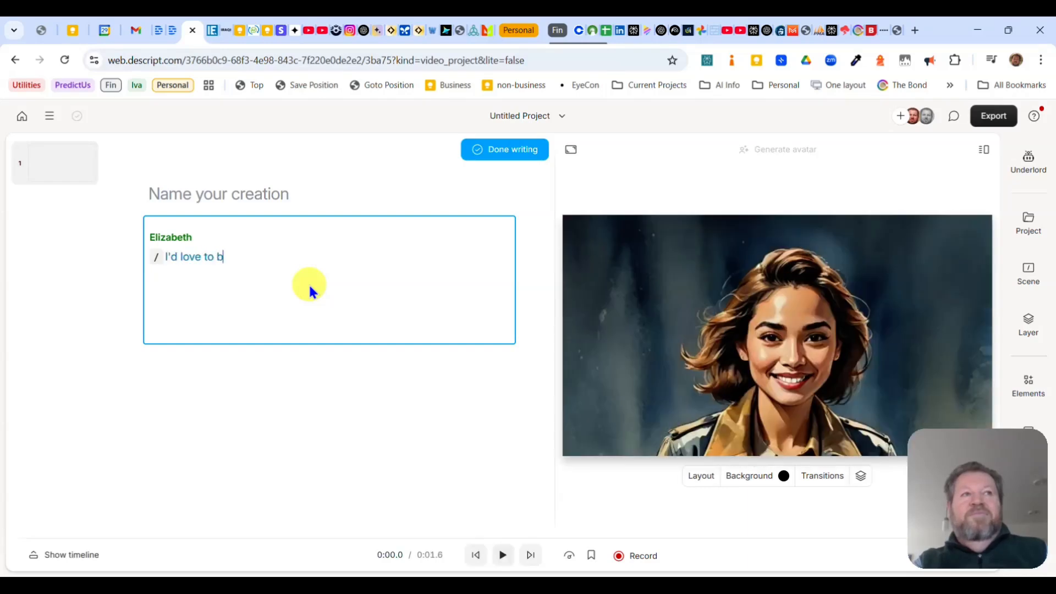
text(our Ava)
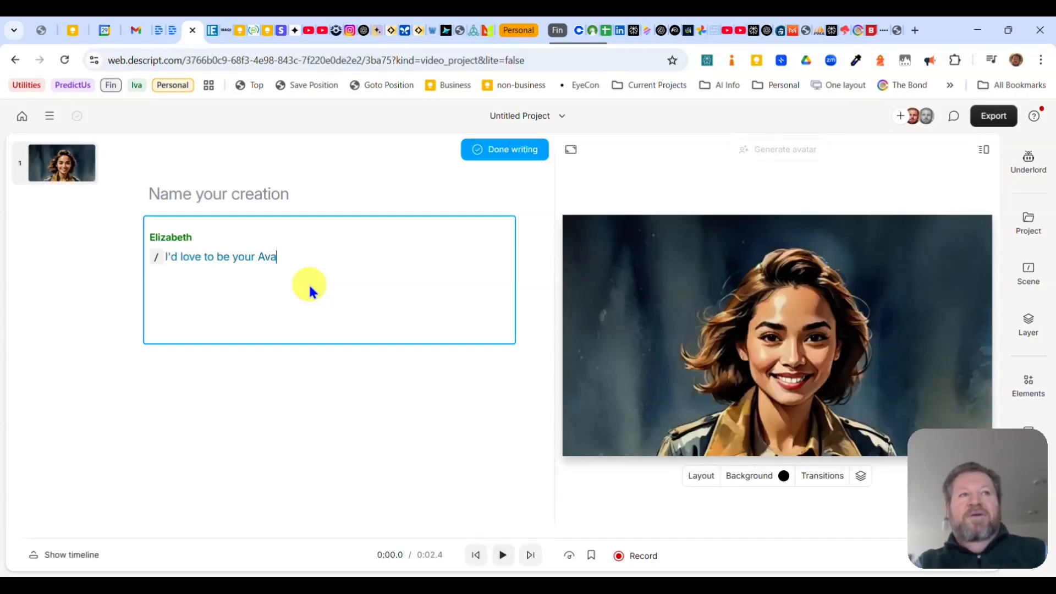
text(tar.  Let's )
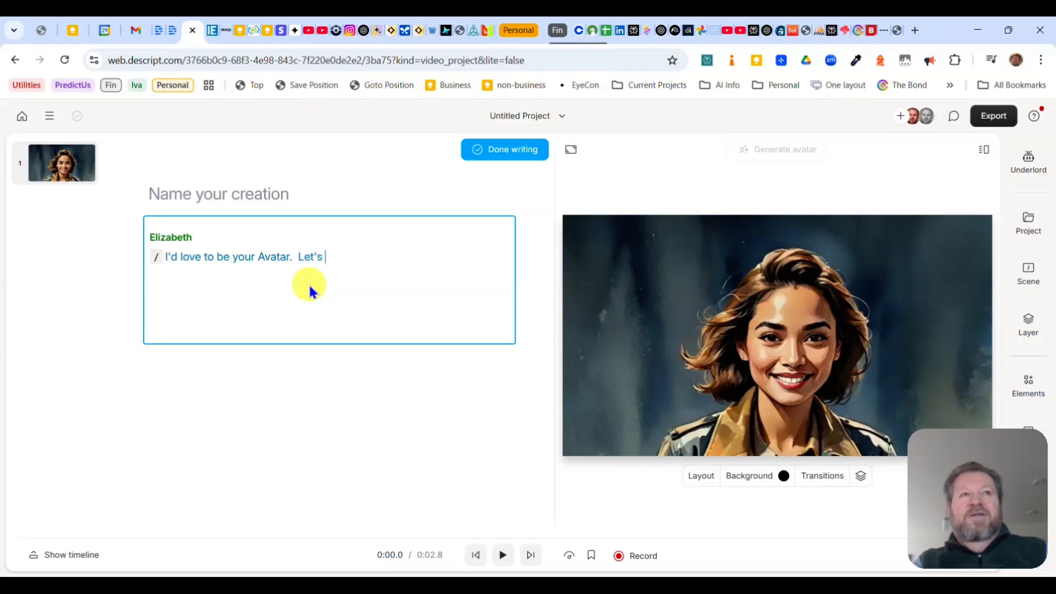
text(do this thi)
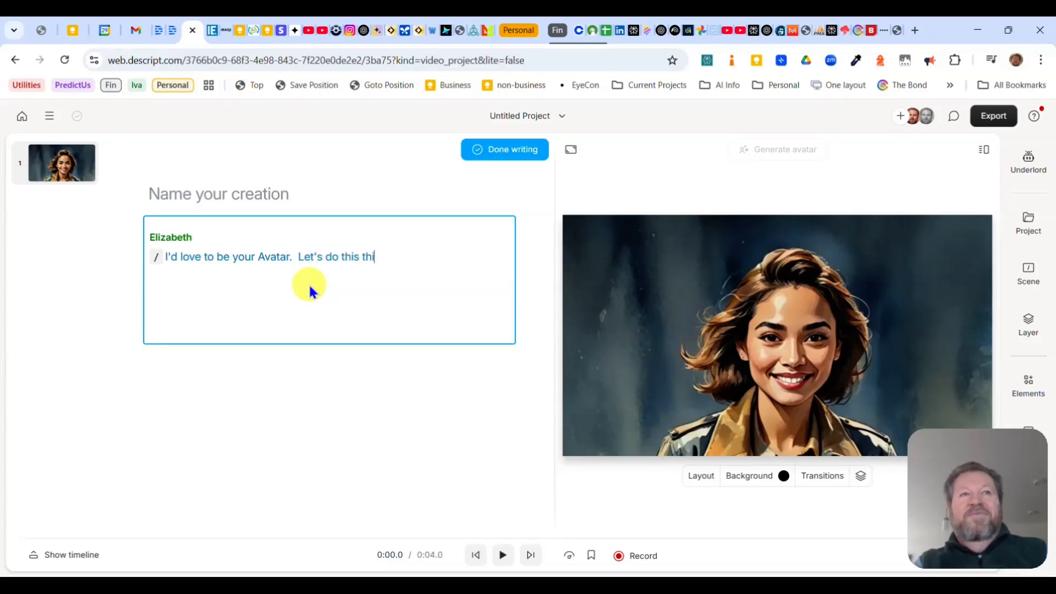
text(ng!)
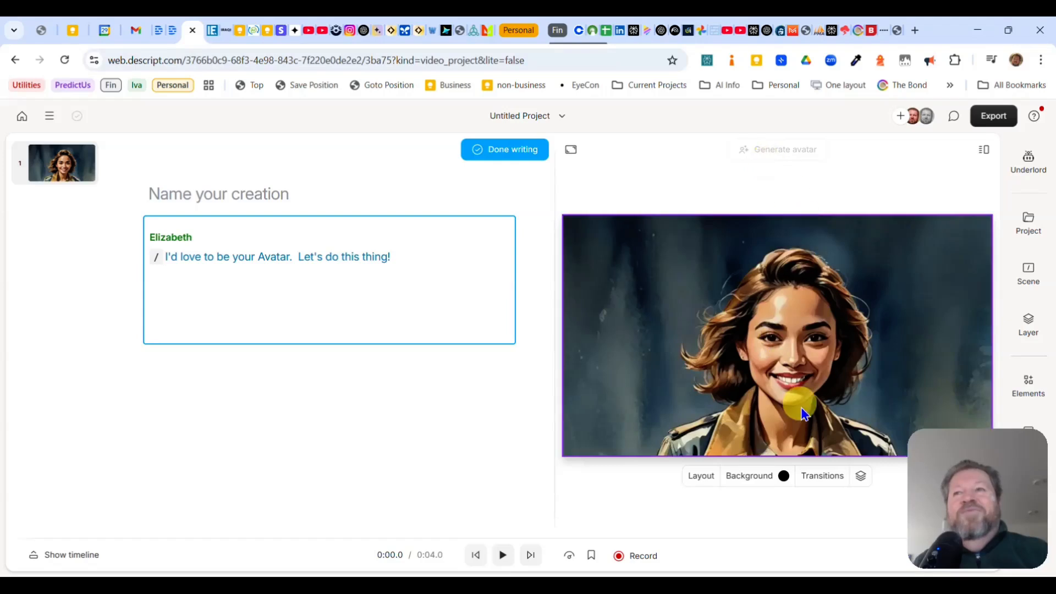
click(512, 159)
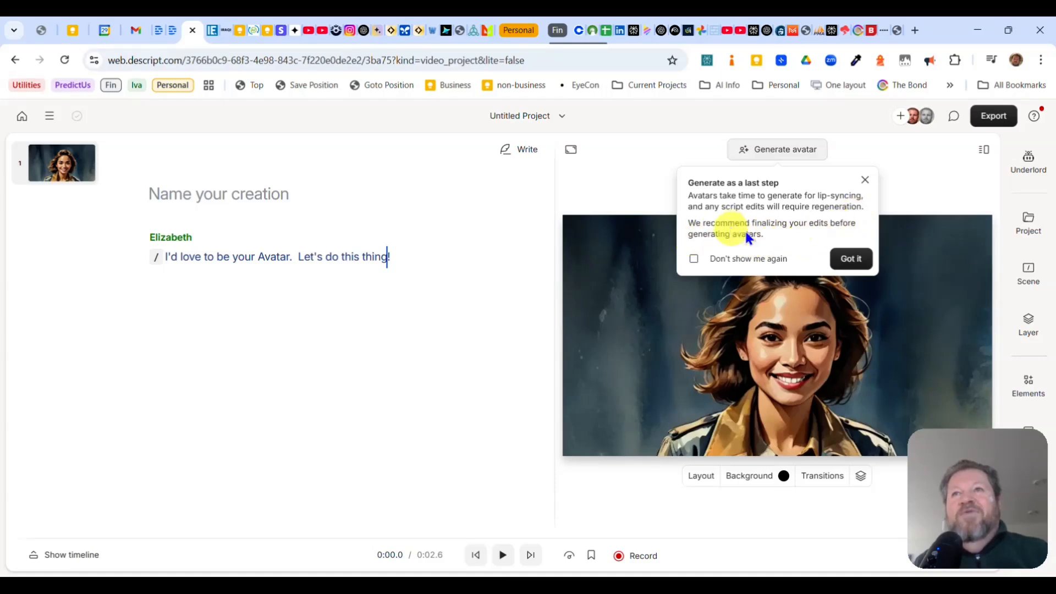
click(693, 259)
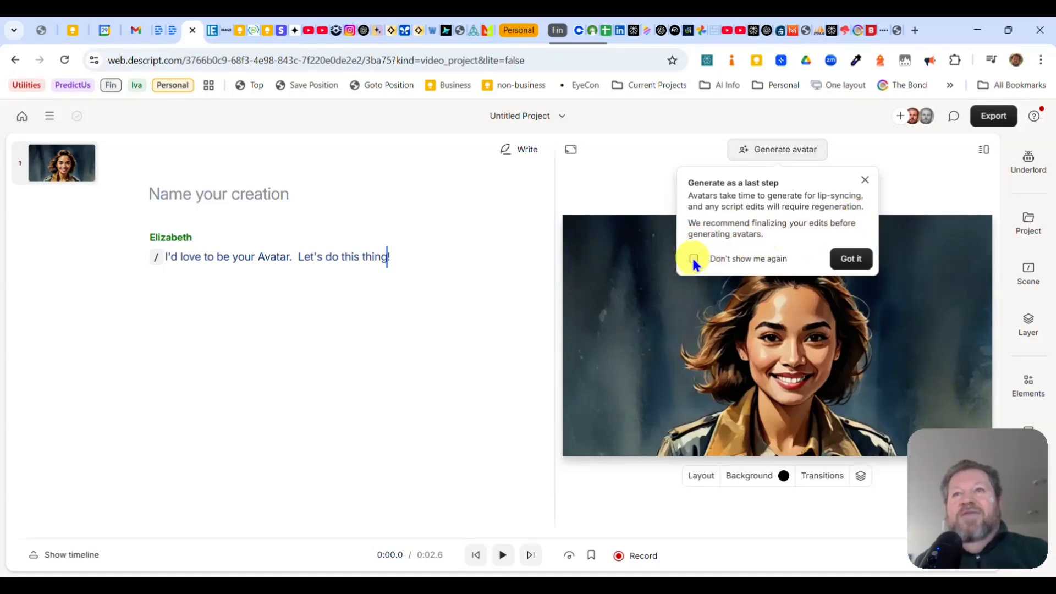
click(852, 263)
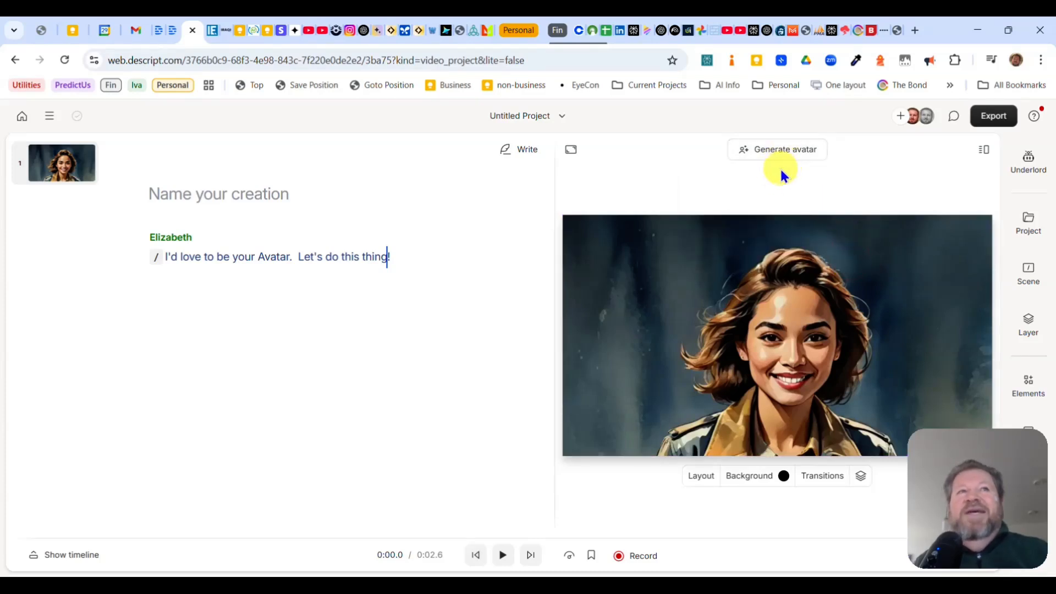
Play the script's voiceover, and replay it from the first word to check how the speaker sounds
click(501, 554)
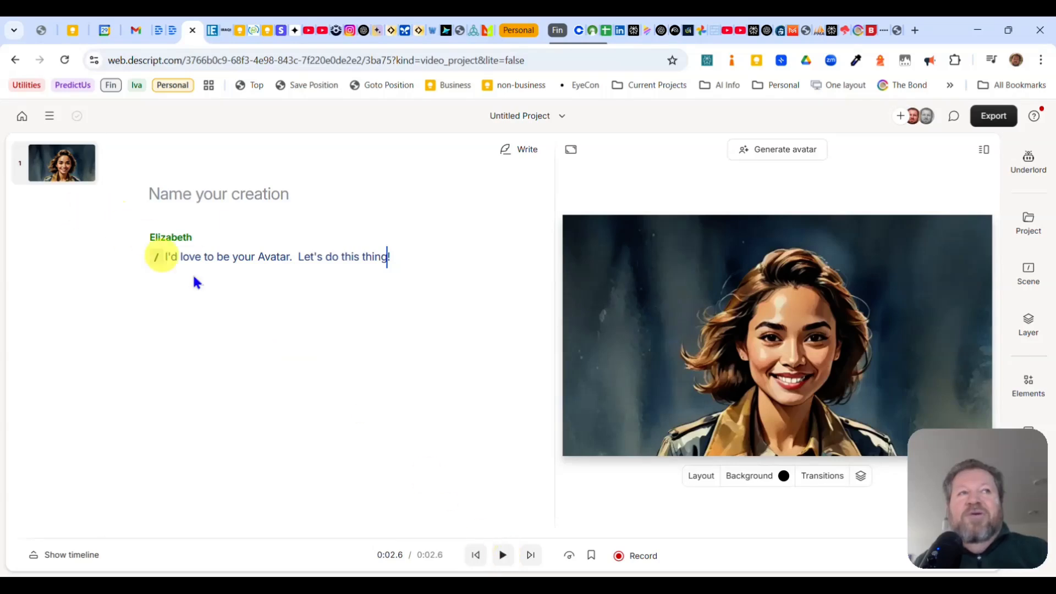
click(178, 262)
click(495, 547)
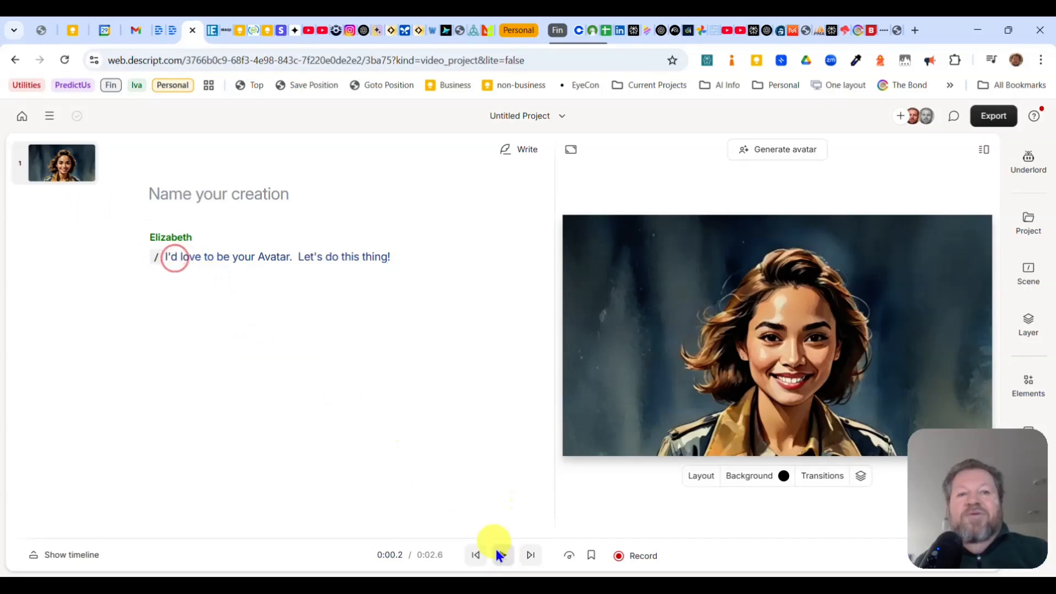
click(502, 554)
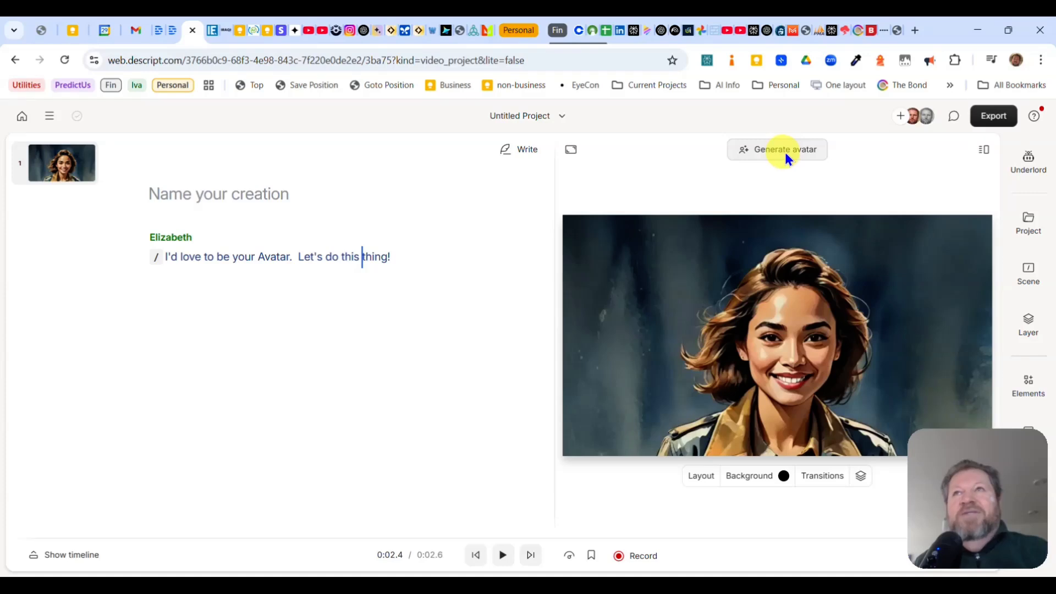
Generate the lip-synced avatar for the script and continue to the finished result
click(805, 154)
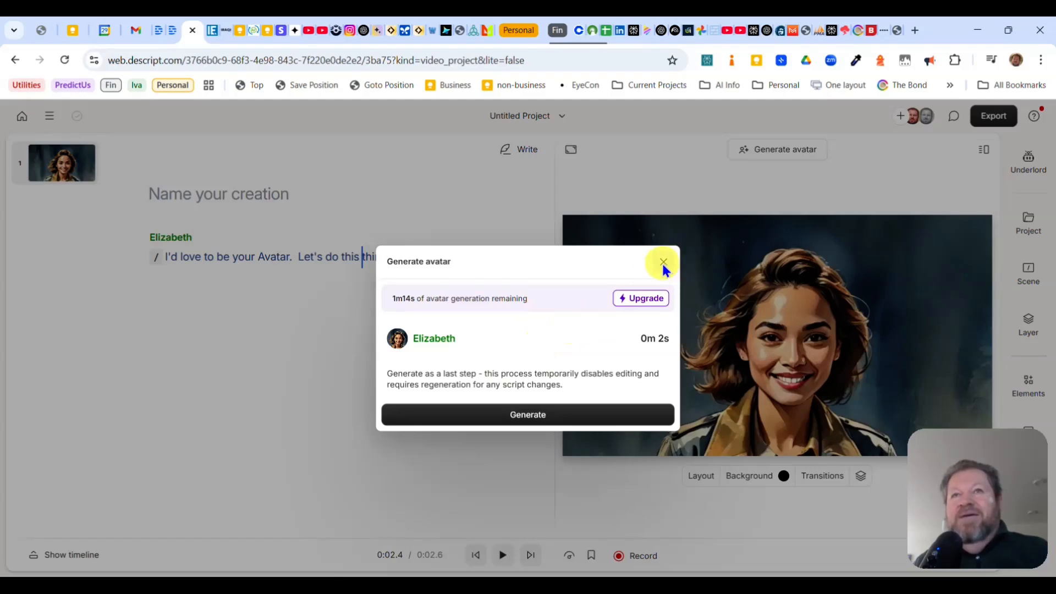
click(529, 417)
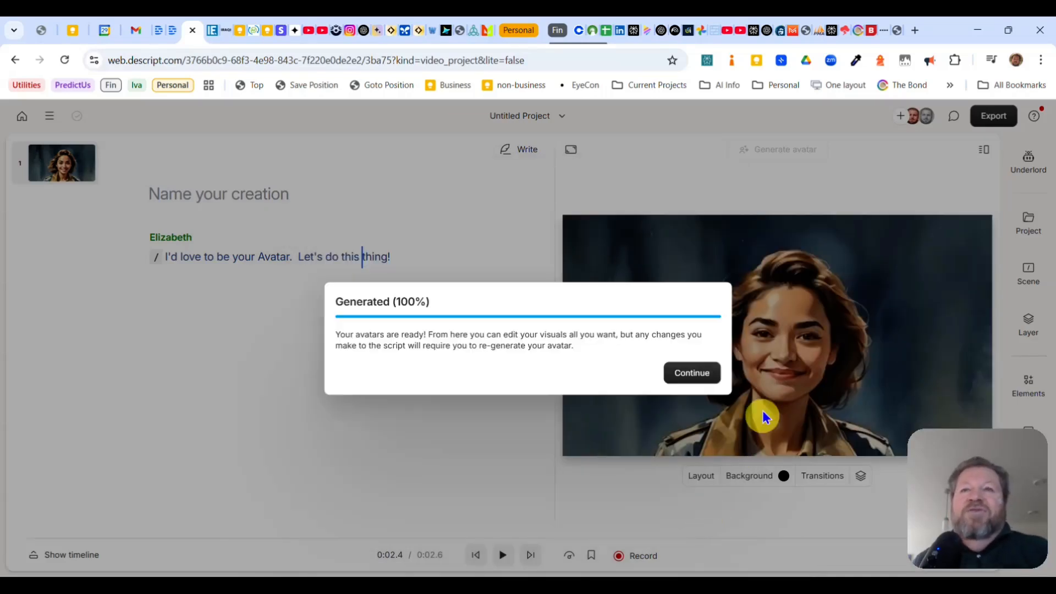
click(692, 373)
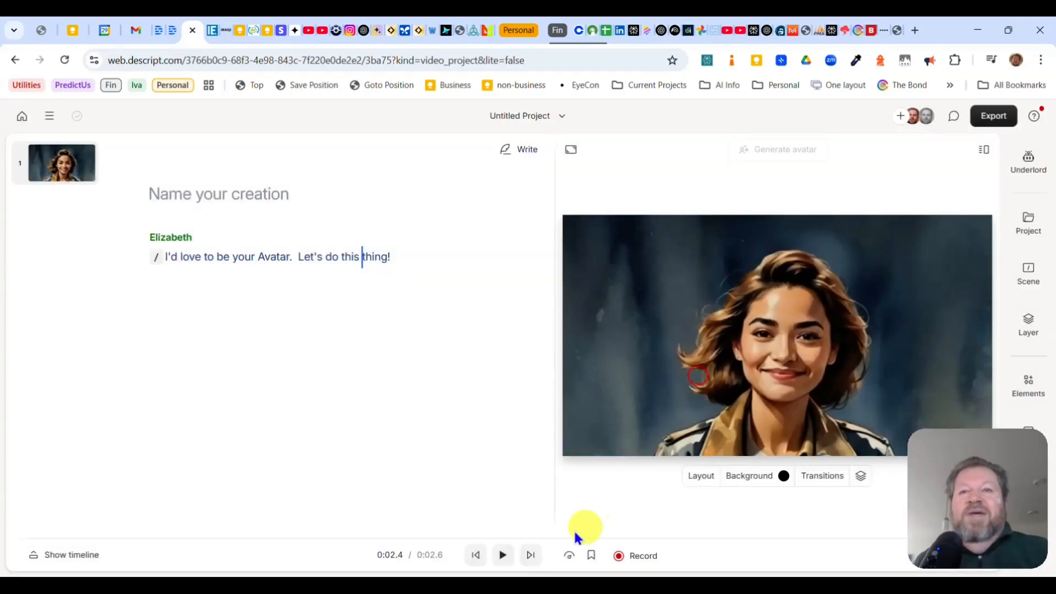
Replay the generated avatar video from the beginning several times to examine its lip-sync and movement
click(506, 552)
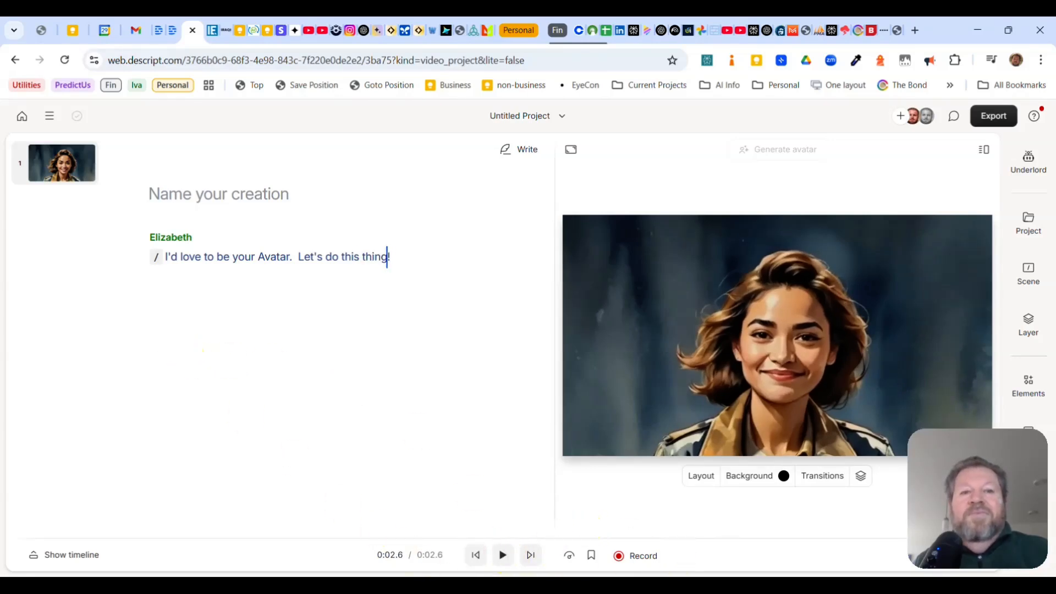
click(476, 555)
click(500, 556)
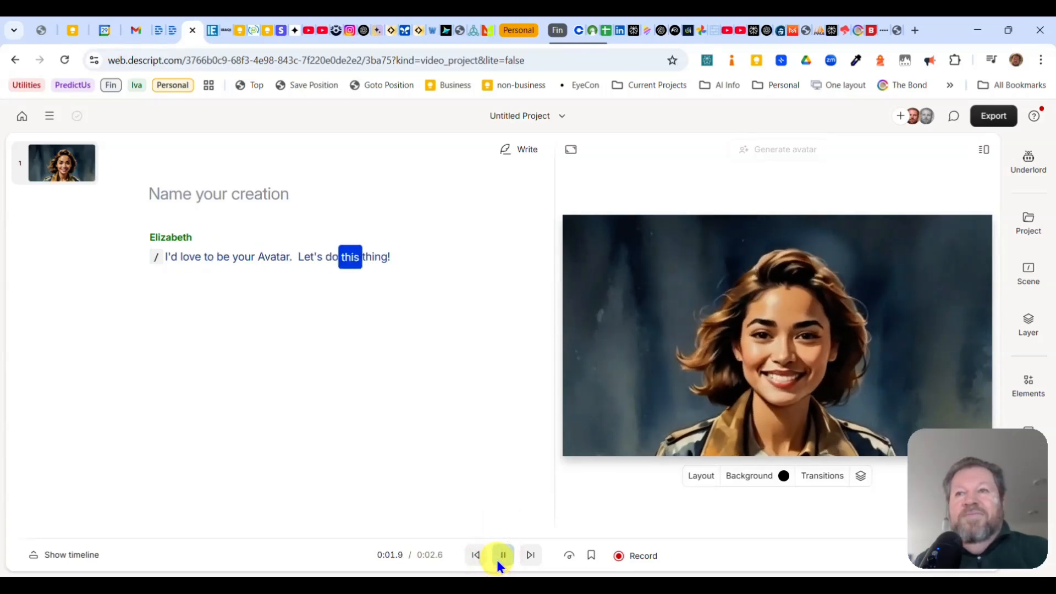
click(474, 557)
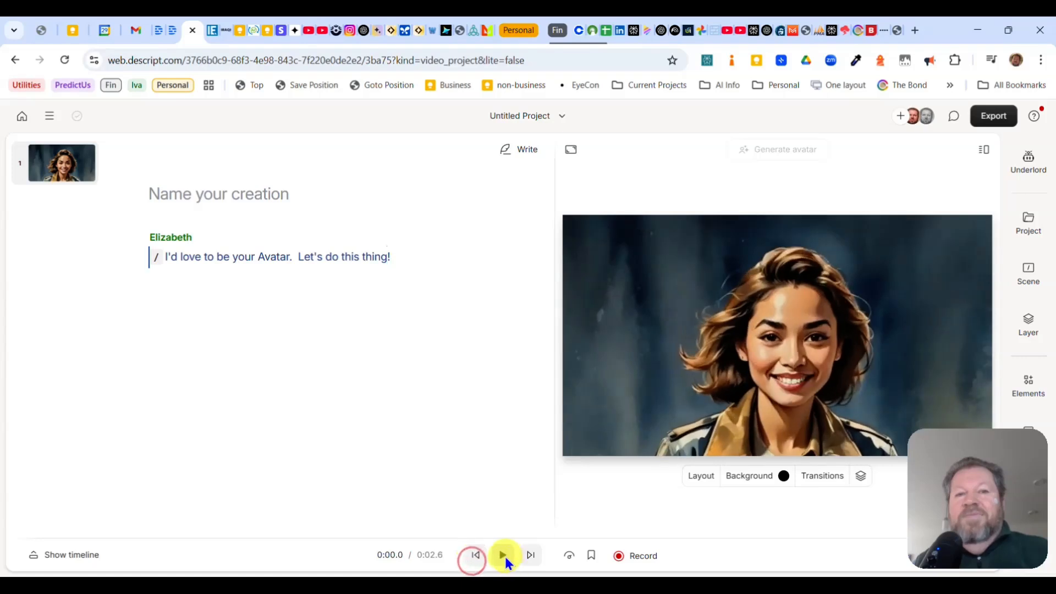
click(505, 557)
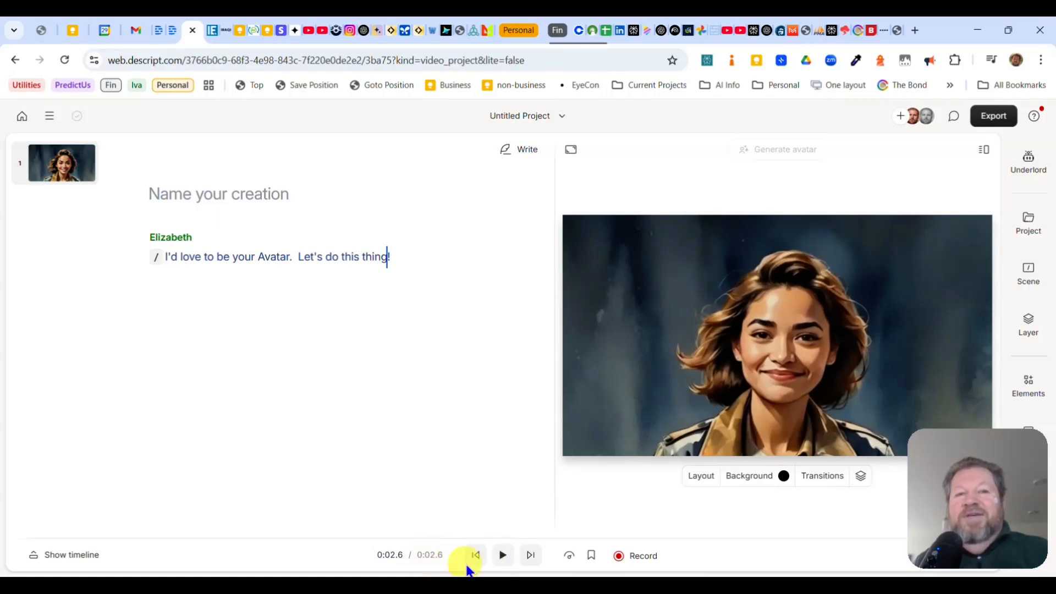
click(474, 557)
click(503, 556)
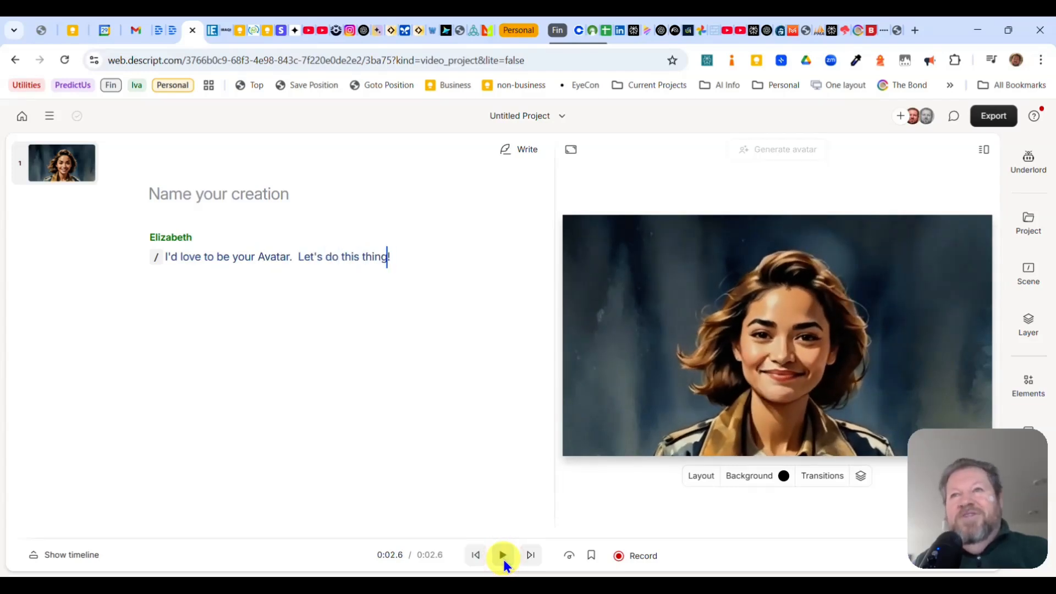
click(480, 560)
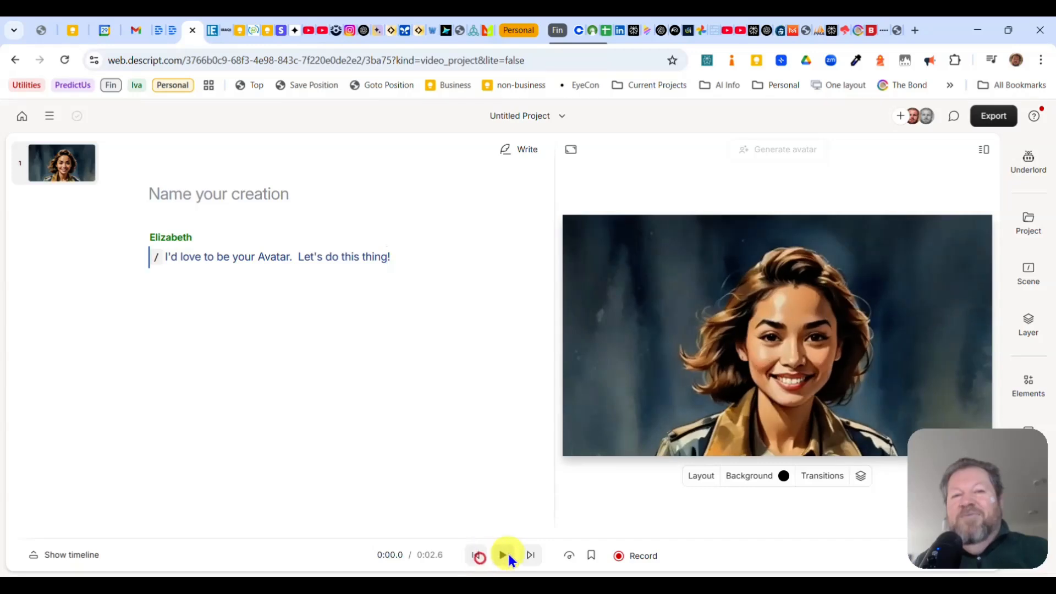
click(507, 552)
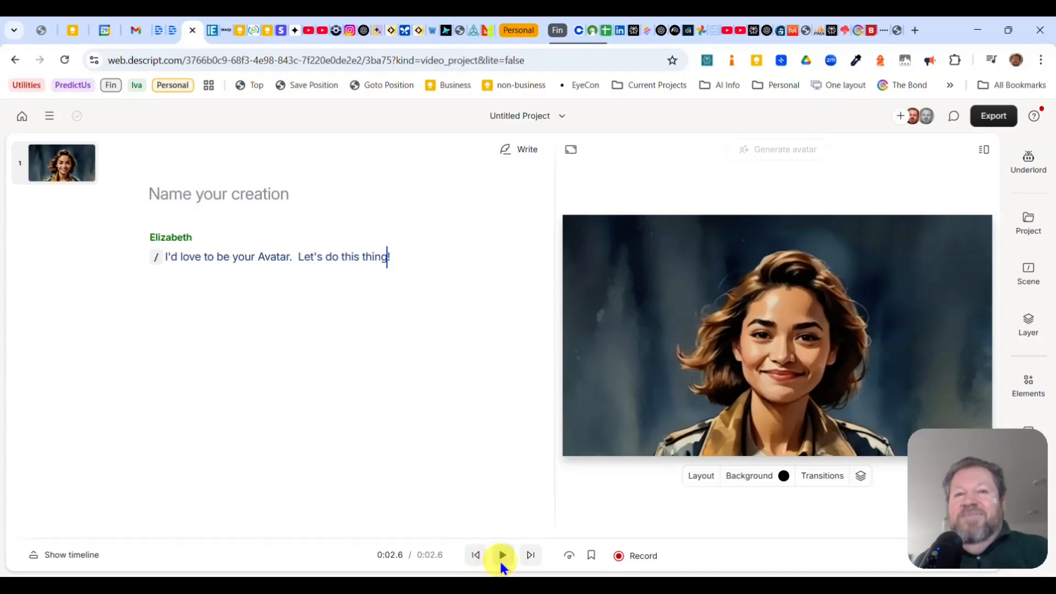
click(468, 551)
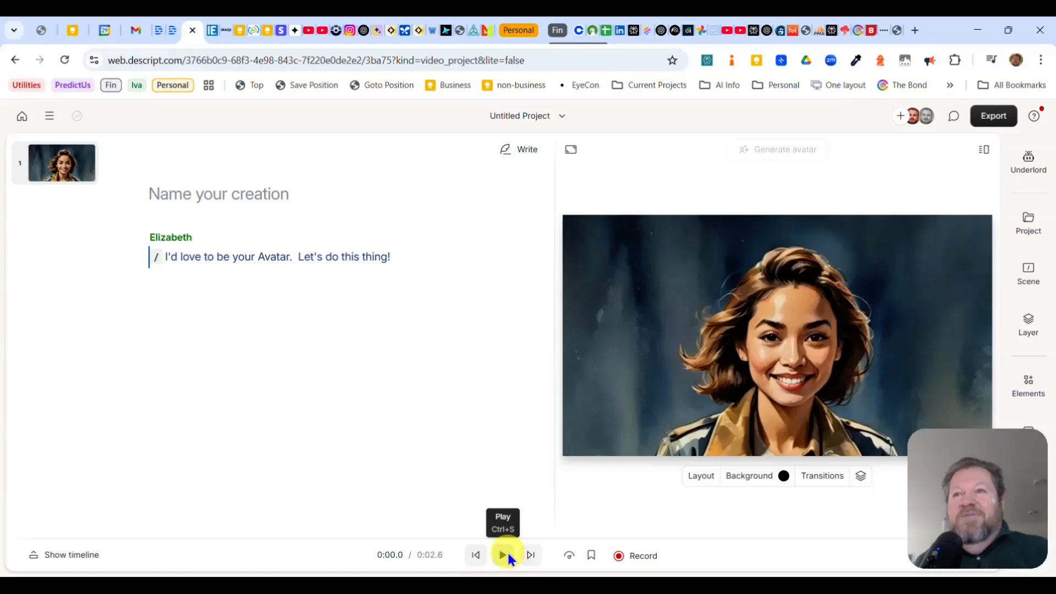
click(507, 551)
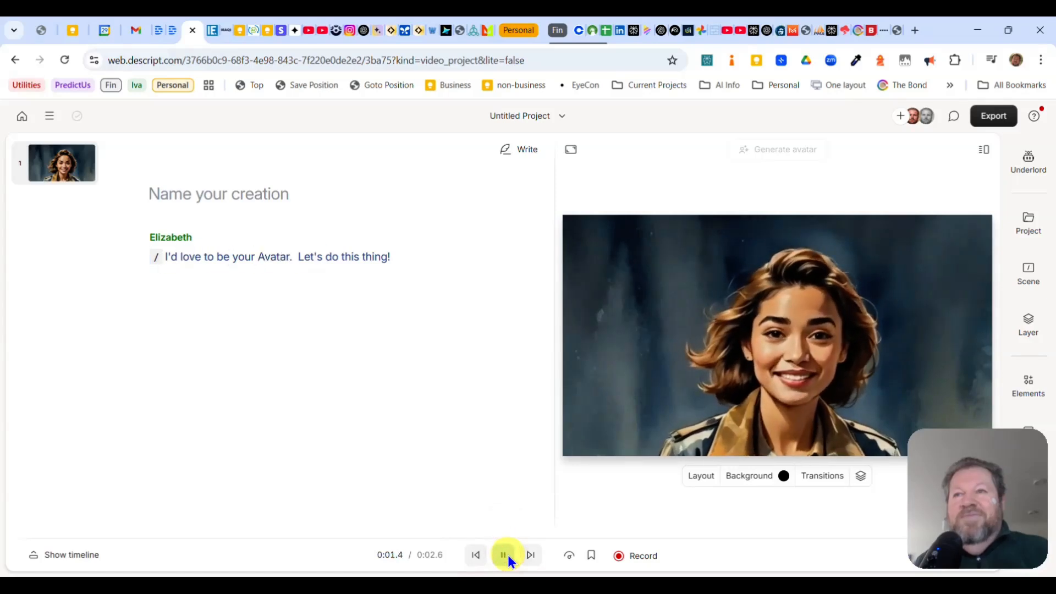